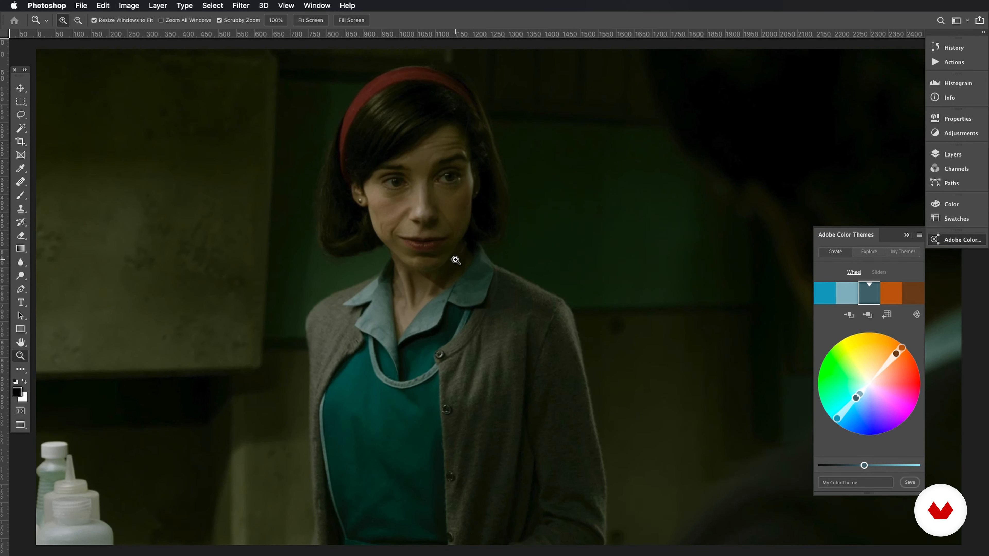
Look through the open film stills as color palette examples, ending on the color correction versus color grading diagram
key(ctrl+Tab)
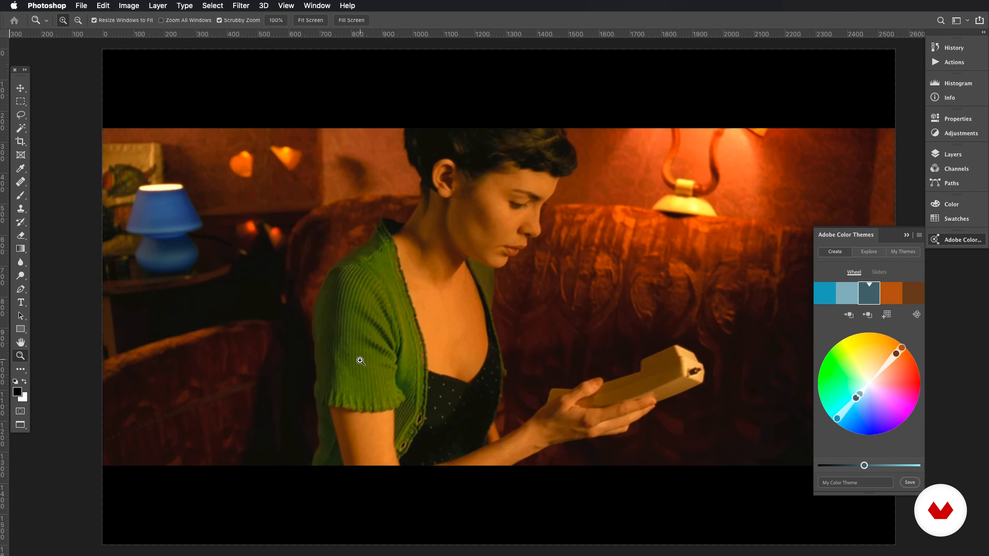
key(ctrl+Tab)
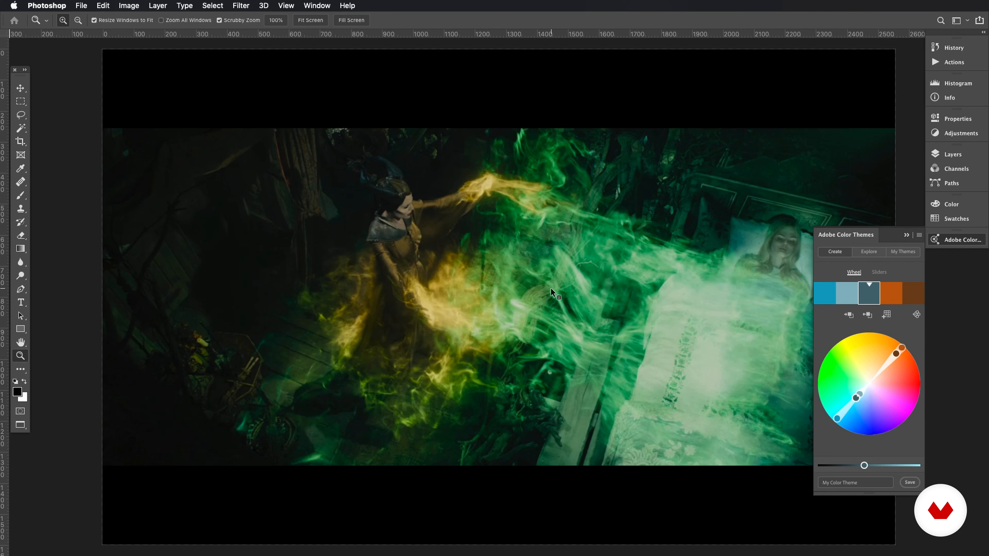
key(ctrl+Tab)
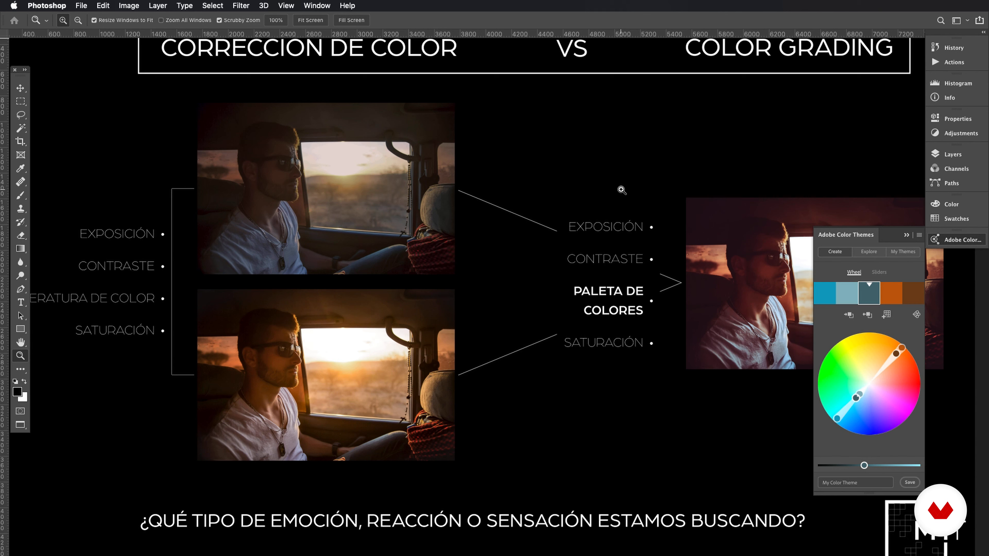
Switch to Finder and open the raw photo _DSA7772.NEF in Camera Raw
key(super+Tab)
key(super+Tab)
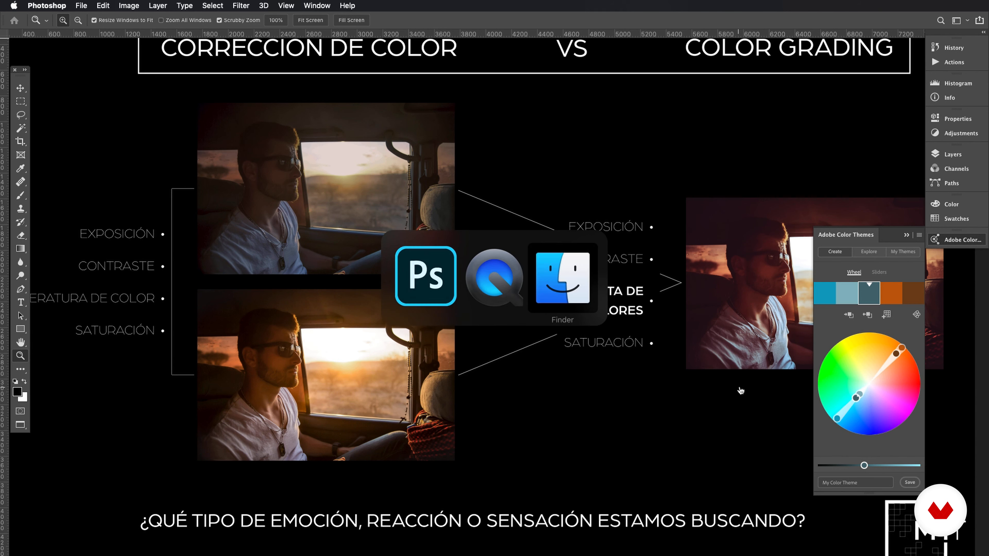
drag(242, 97, 243, 101)
key(super+Tab)
click(685, 61)
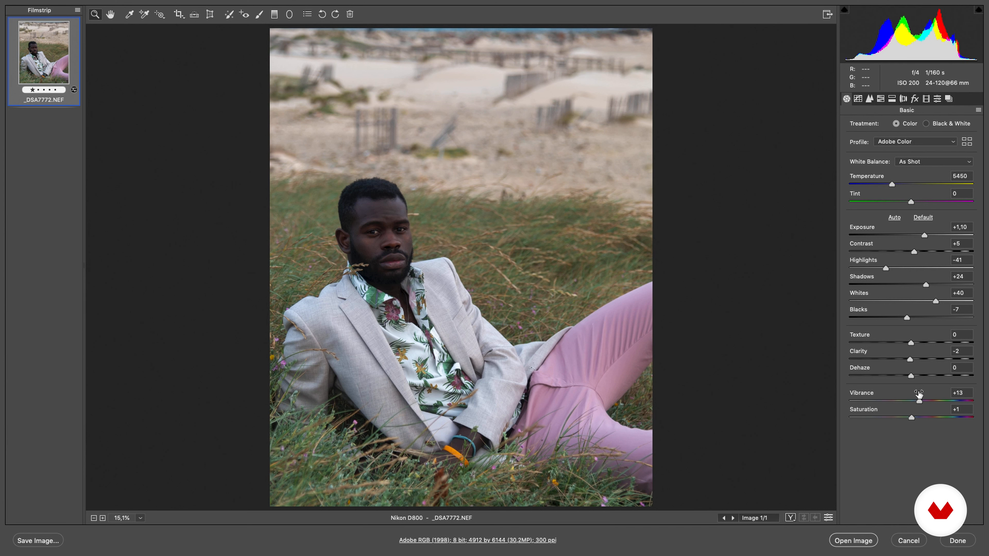
Compare the Baseline snapshot with the Rev snapshot and return to the Basic settings with Rev applied
click(949, 99)
click(862, 120)
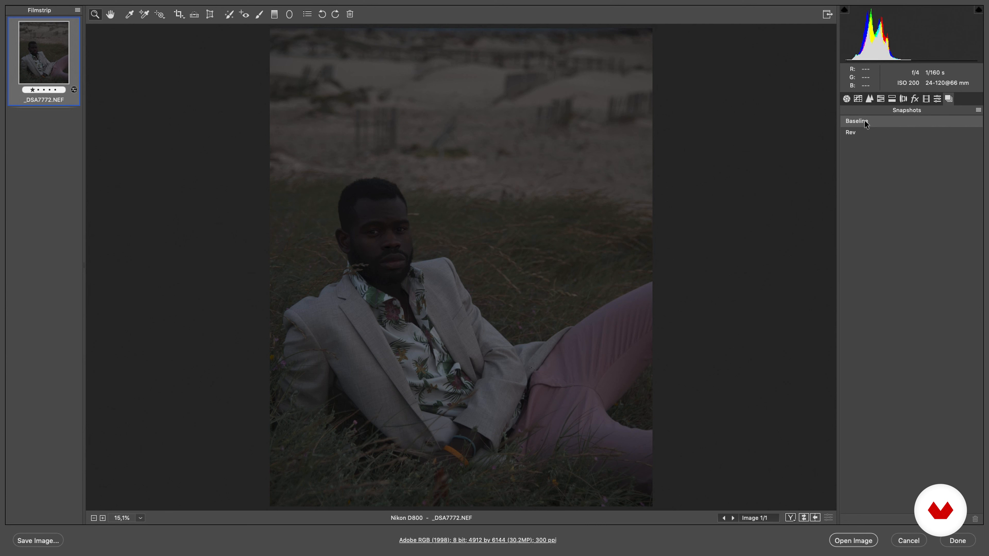
click(858, 132)
click(847, 99)
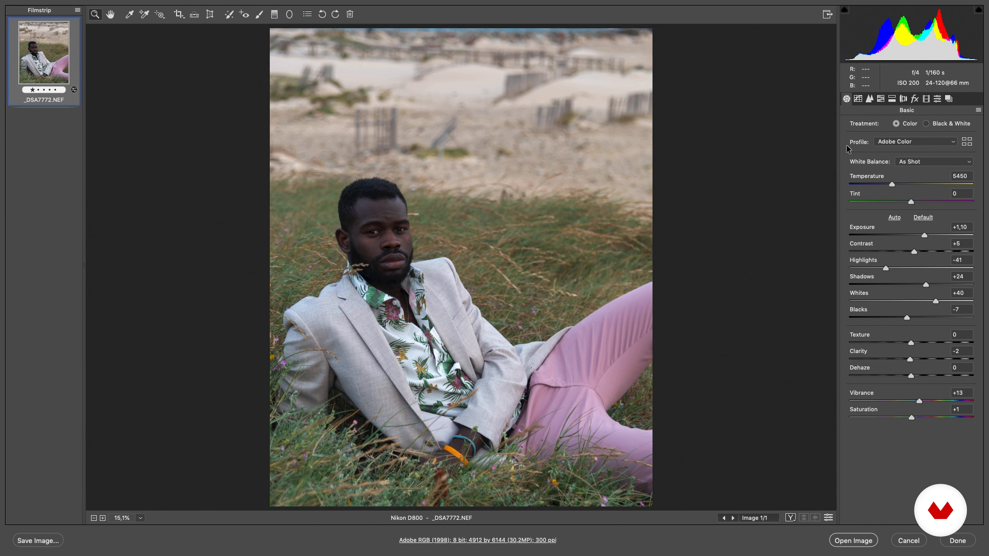
Apply the Modern 05 creative profile to the photo from the profile browser
click(952, 143)
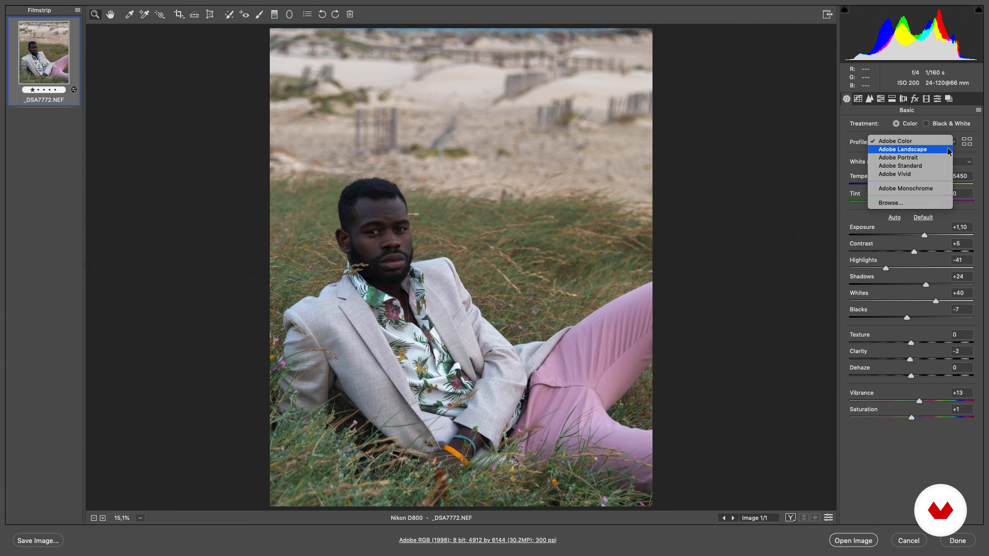
click(966, 145)
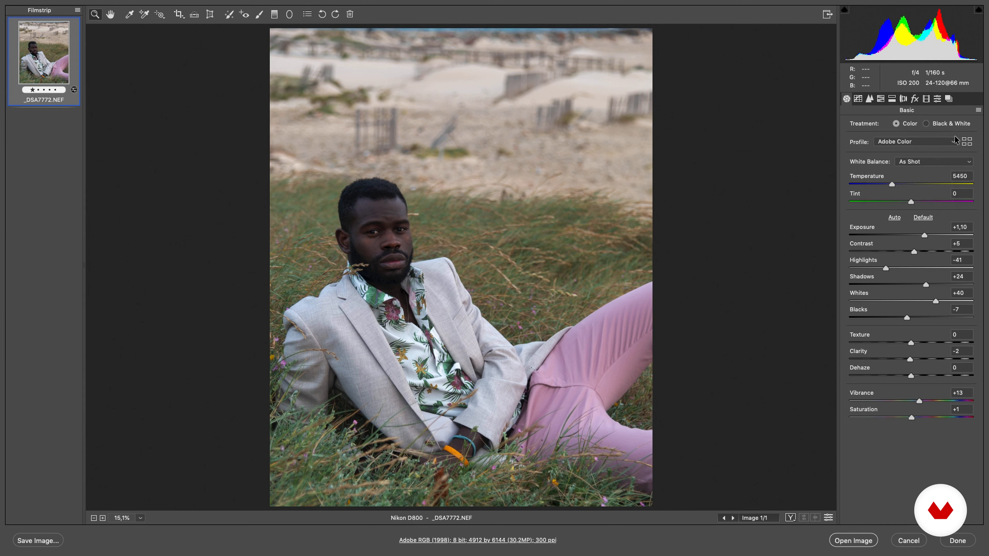
click(966, 143)
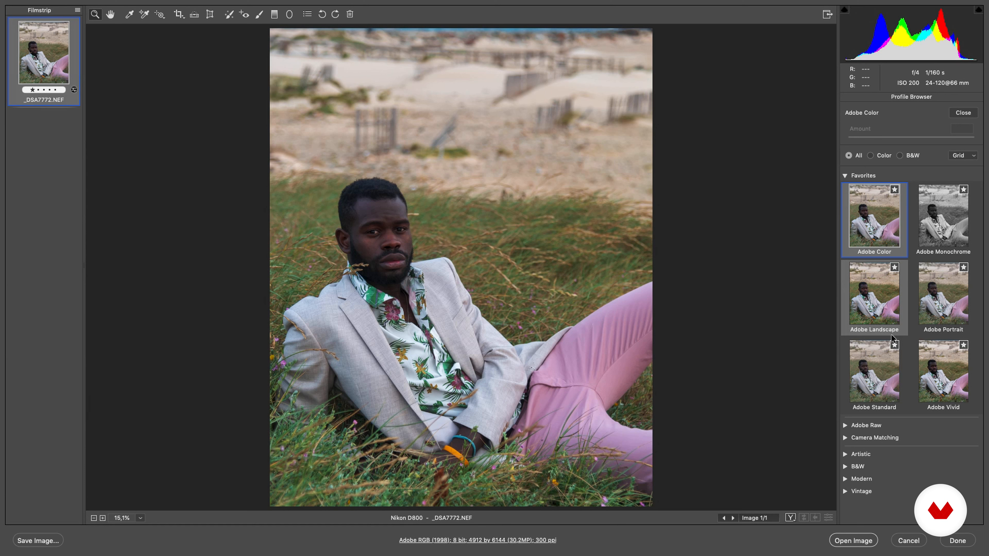
click(845, 176)
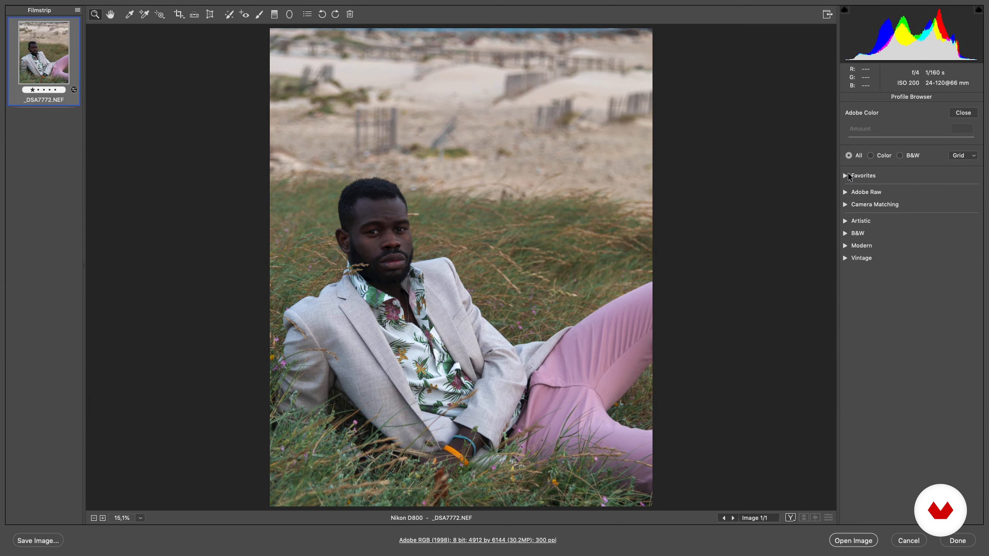
click(845, 245)
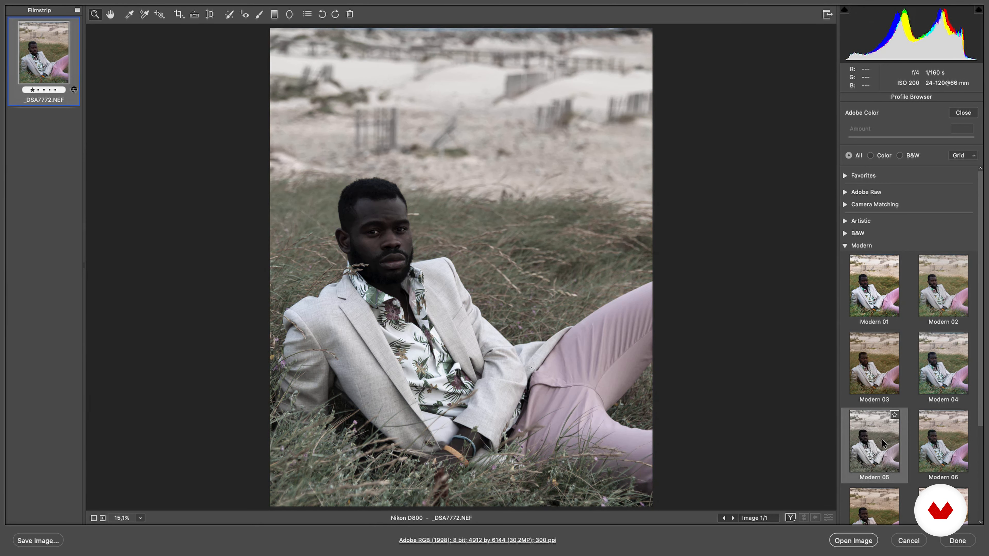
click(882, 439)
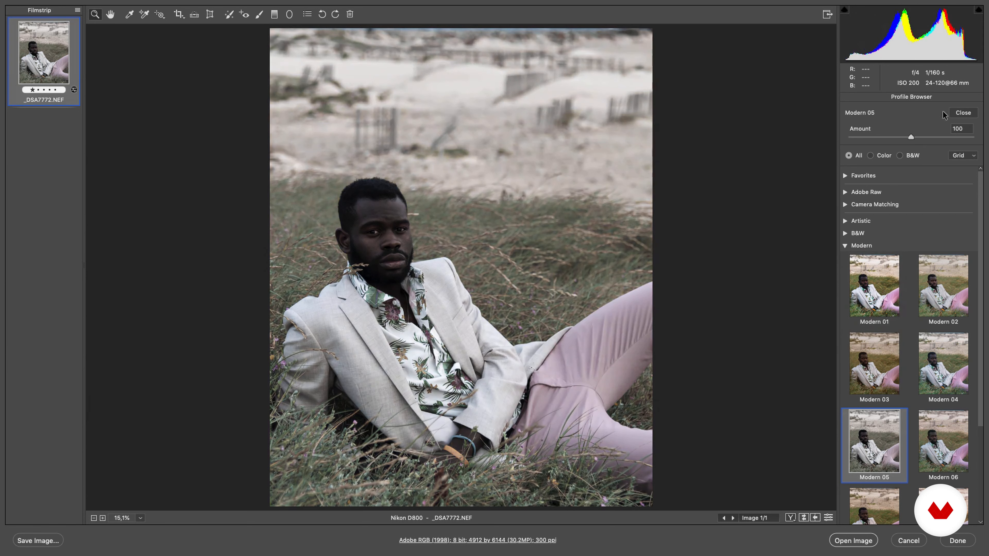
click(963, 113)
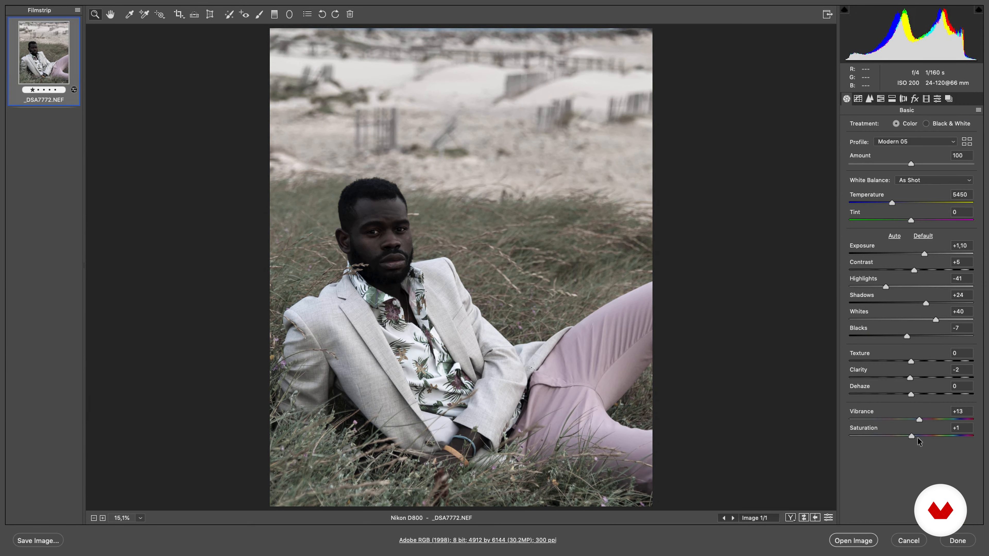
Check the tone curve and the HSL saturation and luminance settings, and return to the Basic settings
click(859, 98)
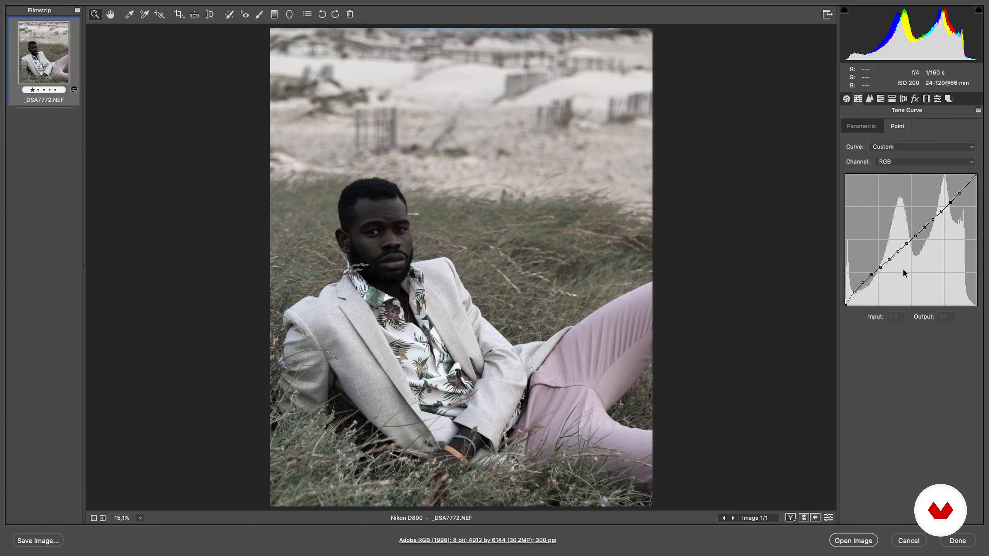
click(881, 98)
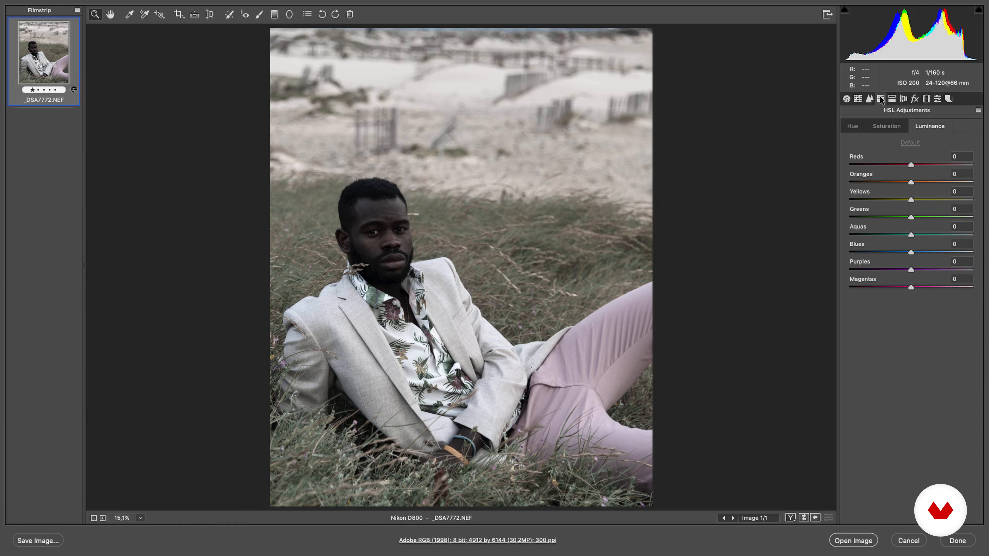
click(893, 129)
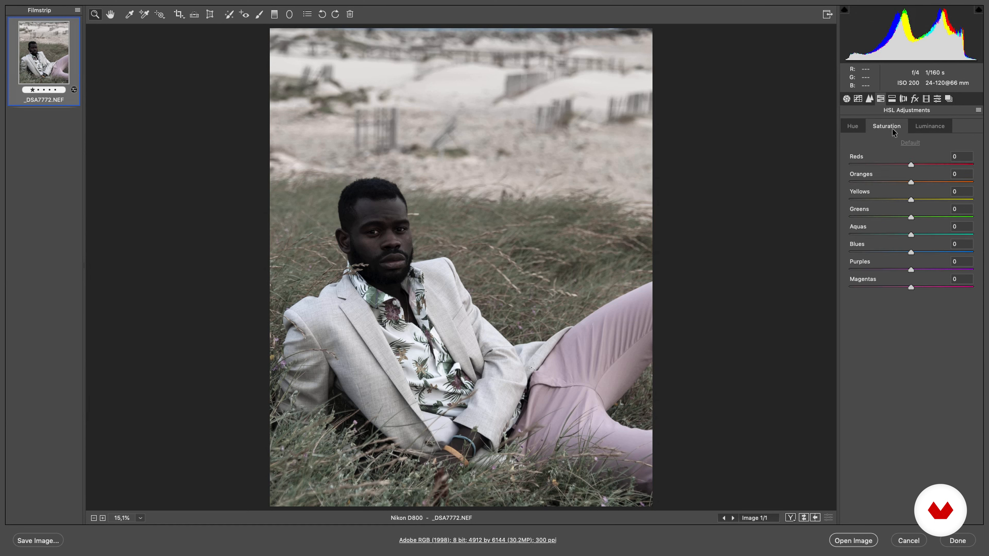
click(923, 126)
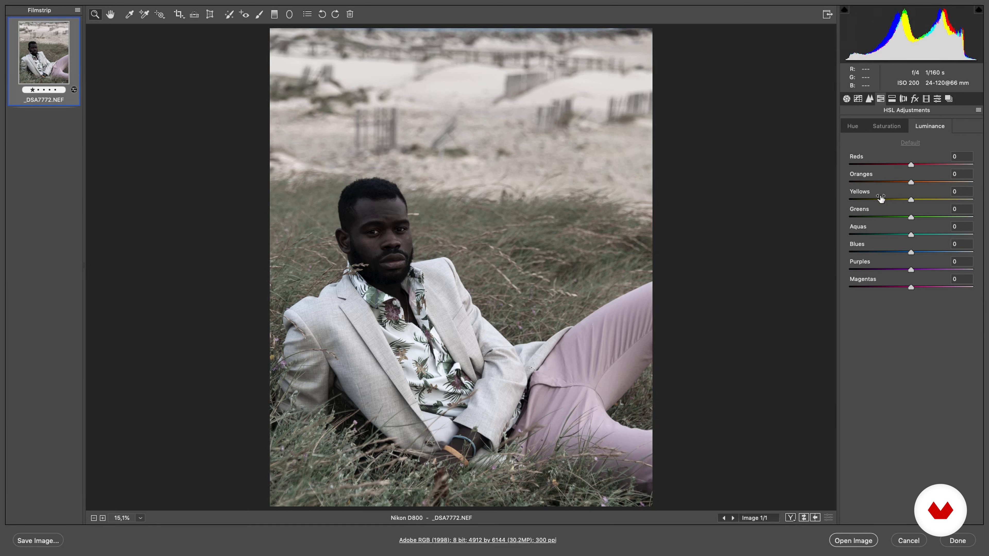
click(846, 99)
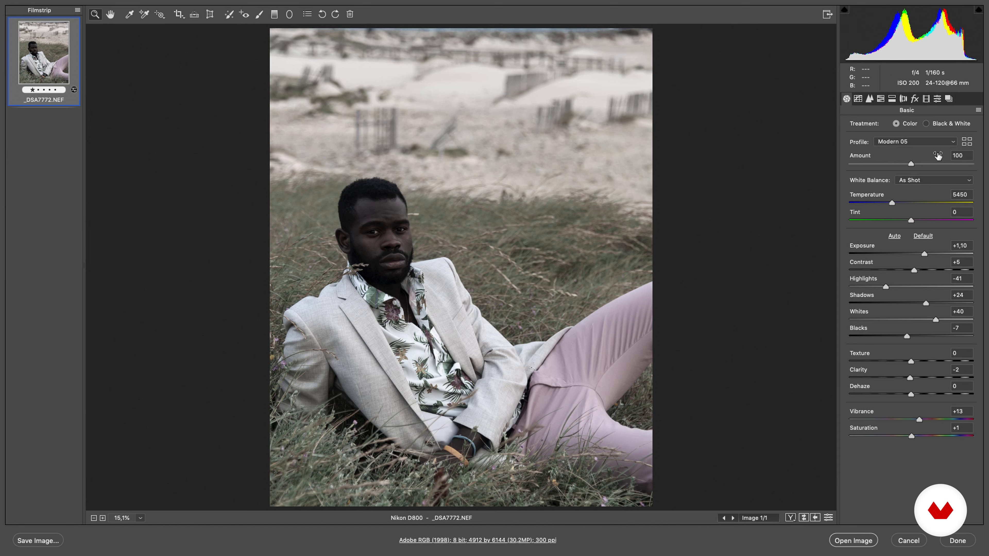
Browse the creative profile groups and apply the Artistic 08 profile to the photo
click(967, 142)
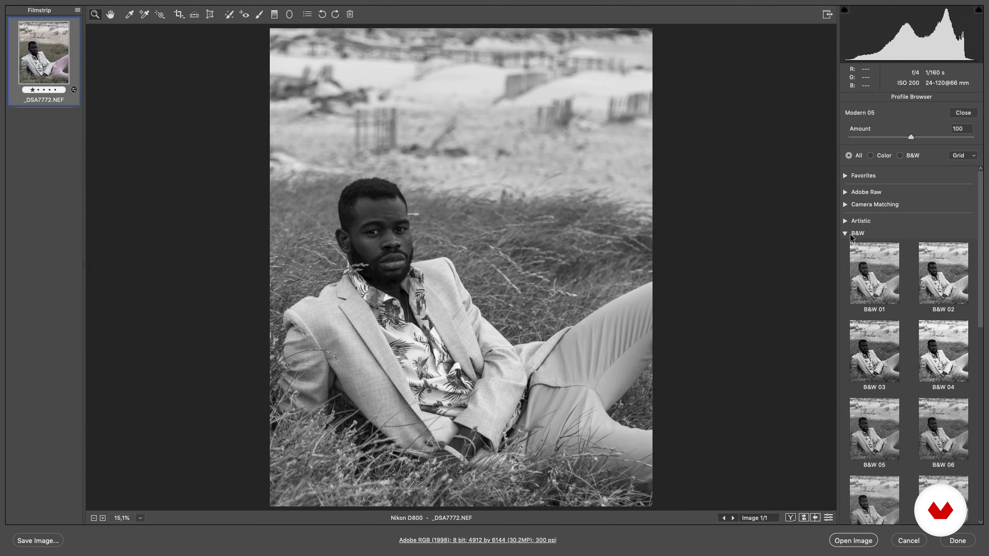
click(845, 246)
click(846, 221)
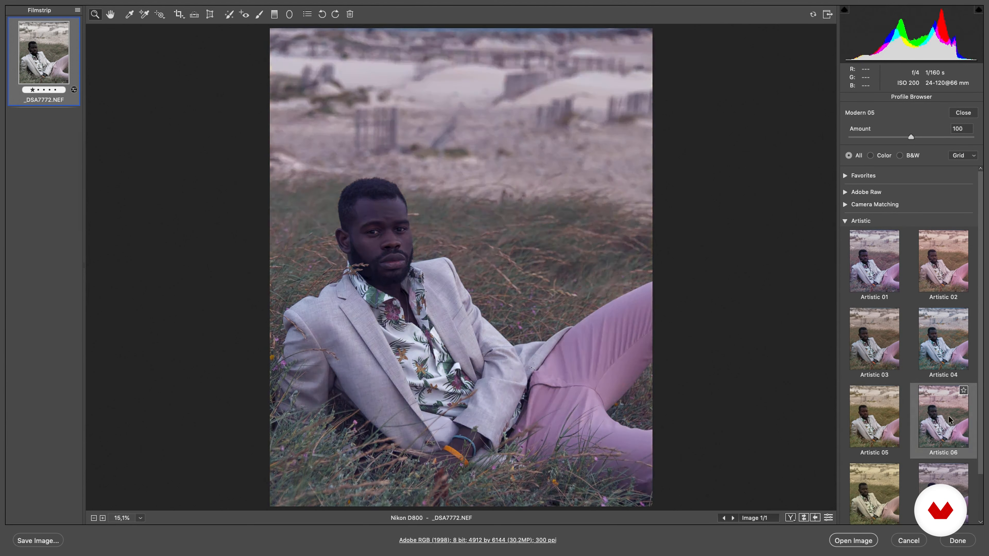
scroll(977, 361, down, 5)
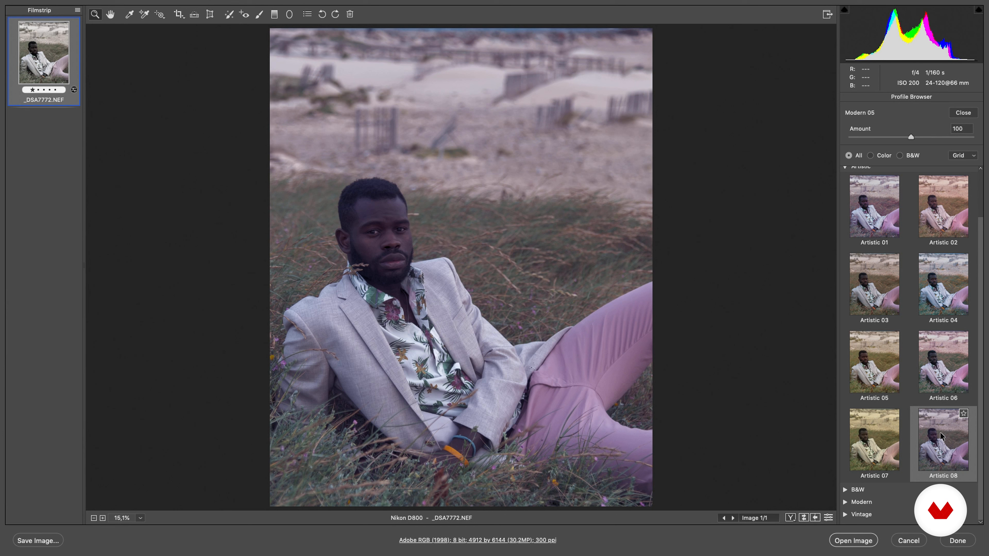
click(944, 443)
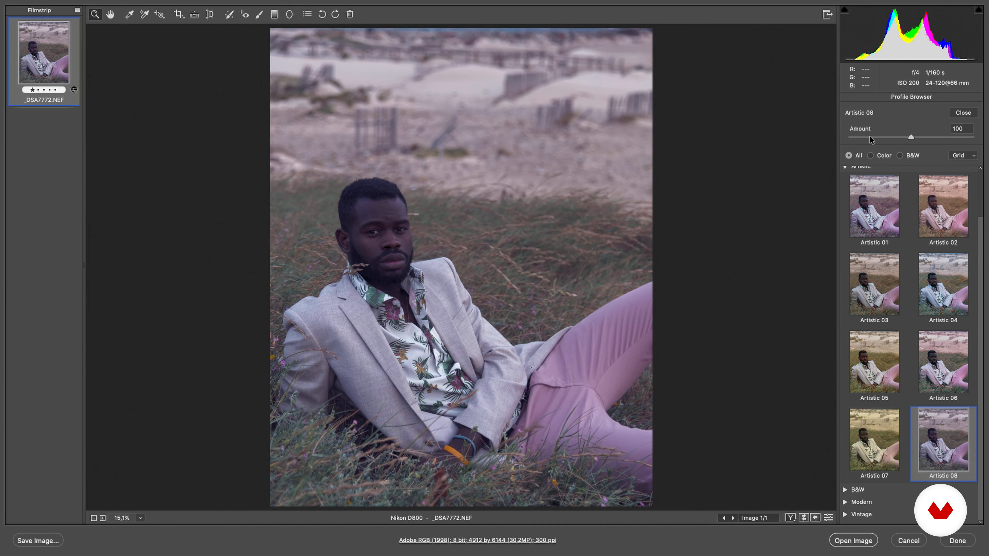
Try the Artistic 08 profile at an amount of 200, restore it to 100 and close the profile browser
drag(908, 137, 973, 139)
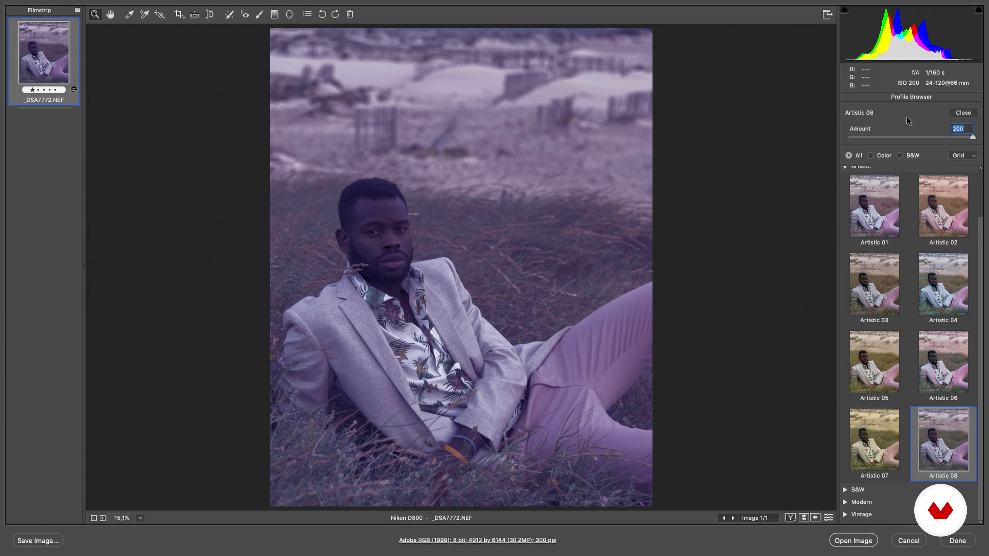
click(907, 137)
drag(907, 138, 911, 139)
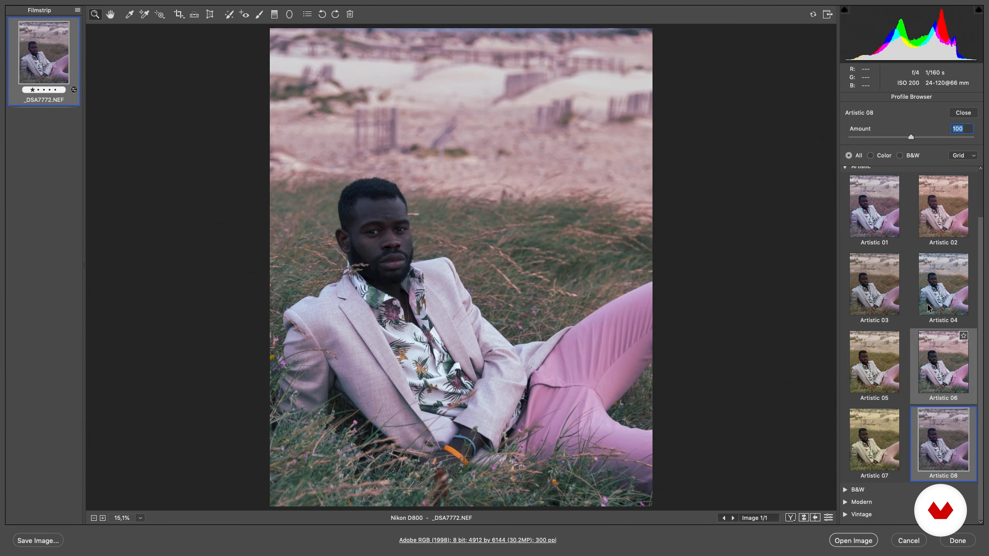
click(963, 113)
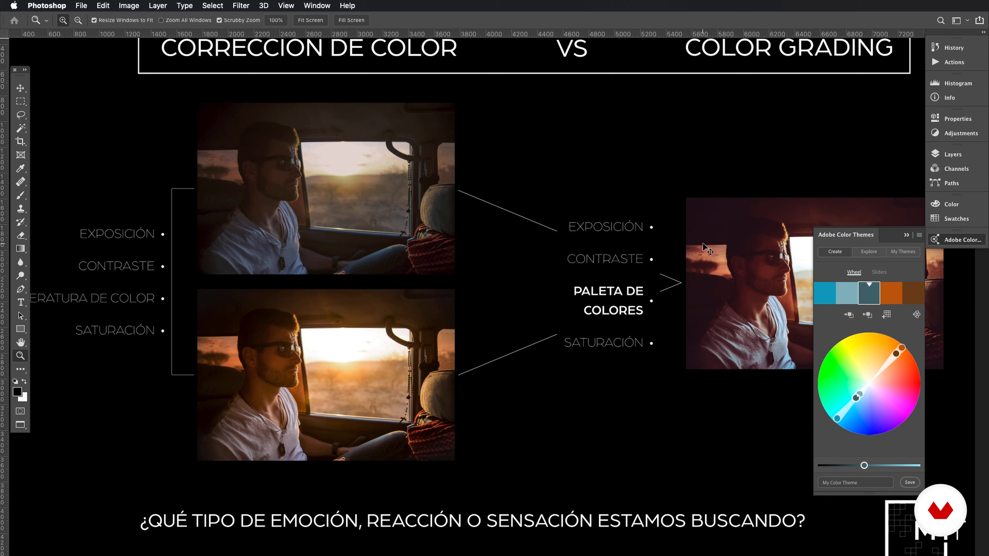
Switch to Finder and open _DSC3852.NEF and _DSC4017.NEF together in Camera Raw
key(super+Tab)
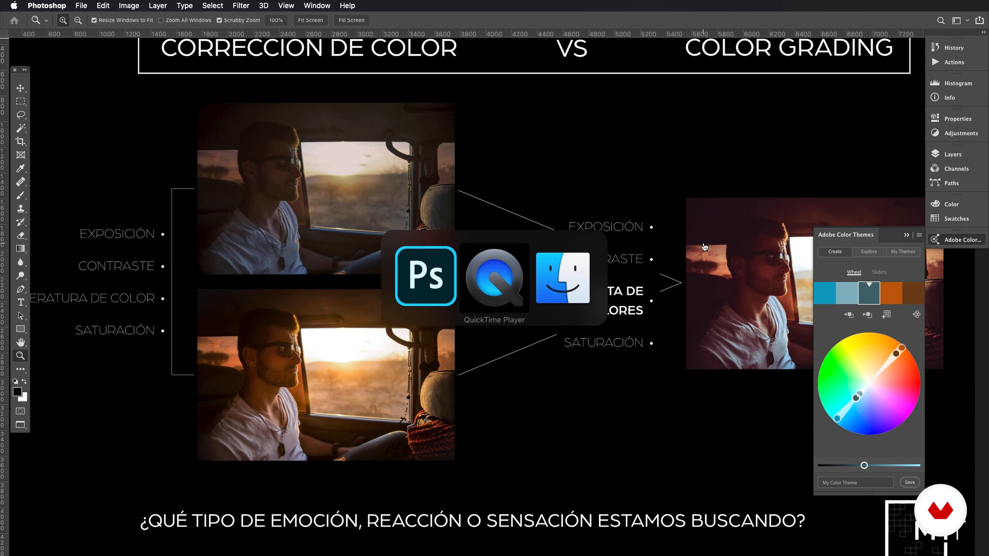
key(super+Tab)
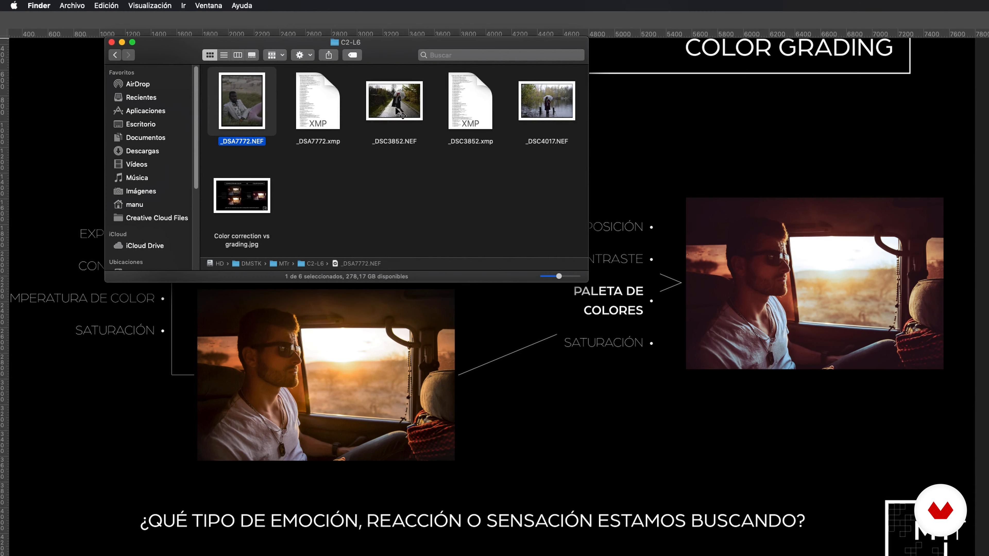
click(394, 104)
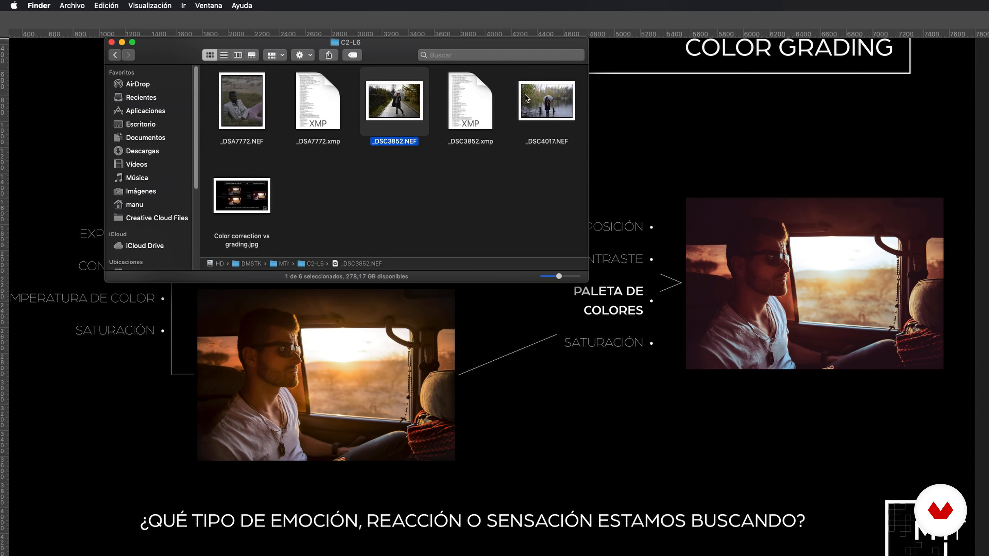
super+click(520, 115)
drag(519, 116, 393, 527)
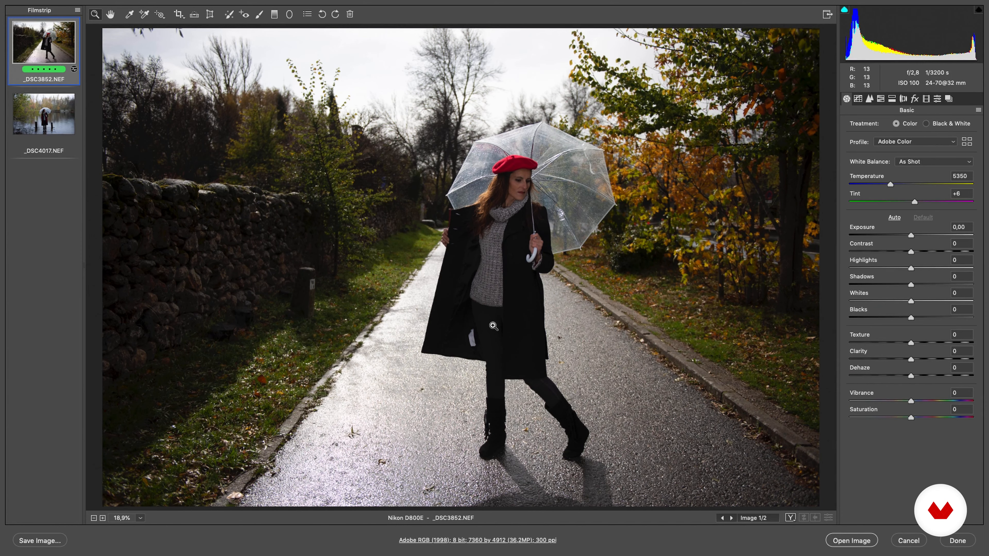
Examine the tone curve and the HSL hue, saturation and luminance controls for _DSC3852.NEF
click(859, 99)
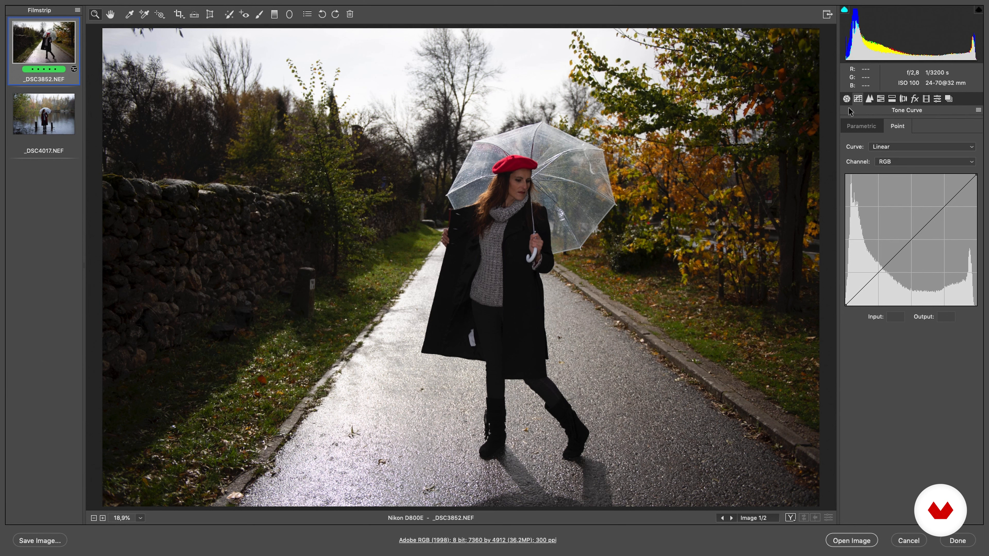
click(879, 99)
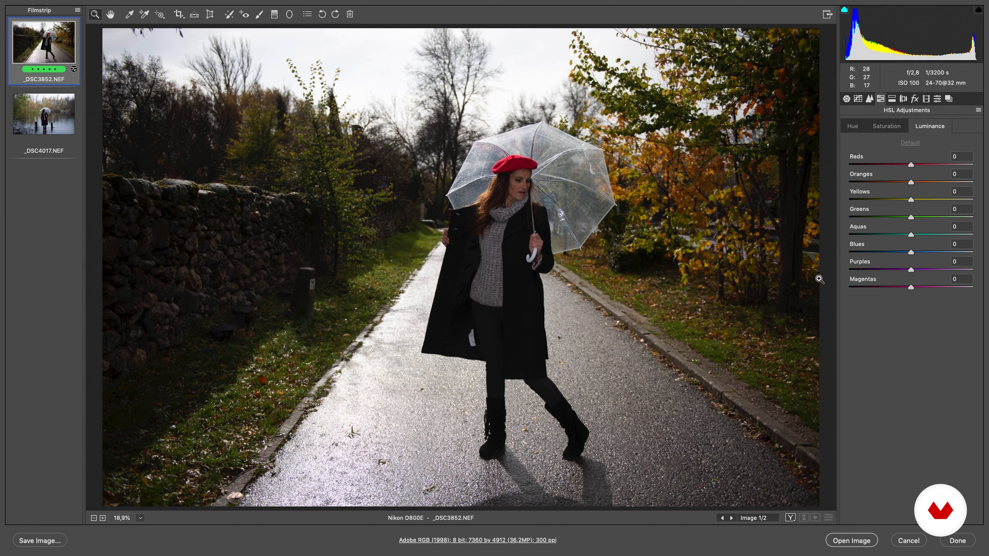
click(860, 128)
click(893, 131)
click(926, 130)
click(859, 130)
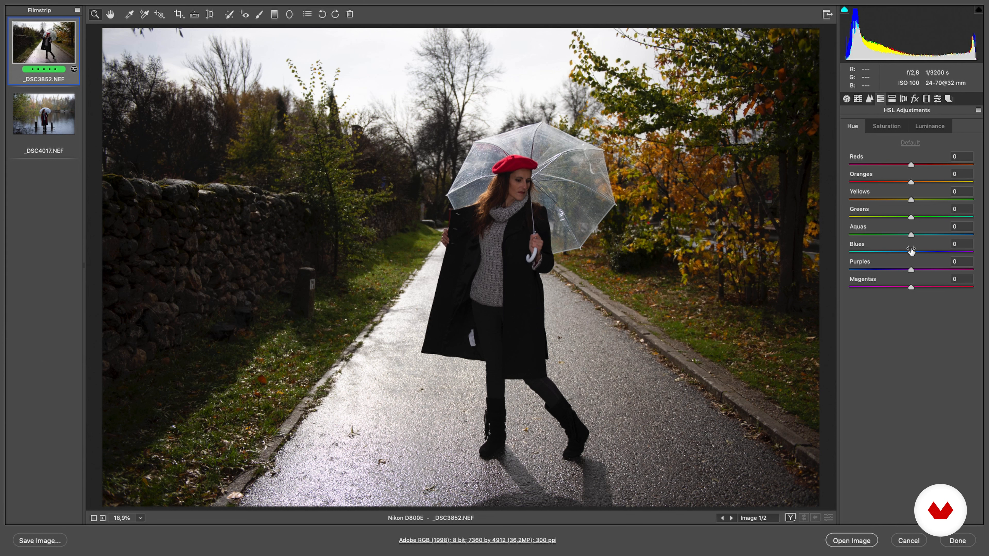
click(888, 130)
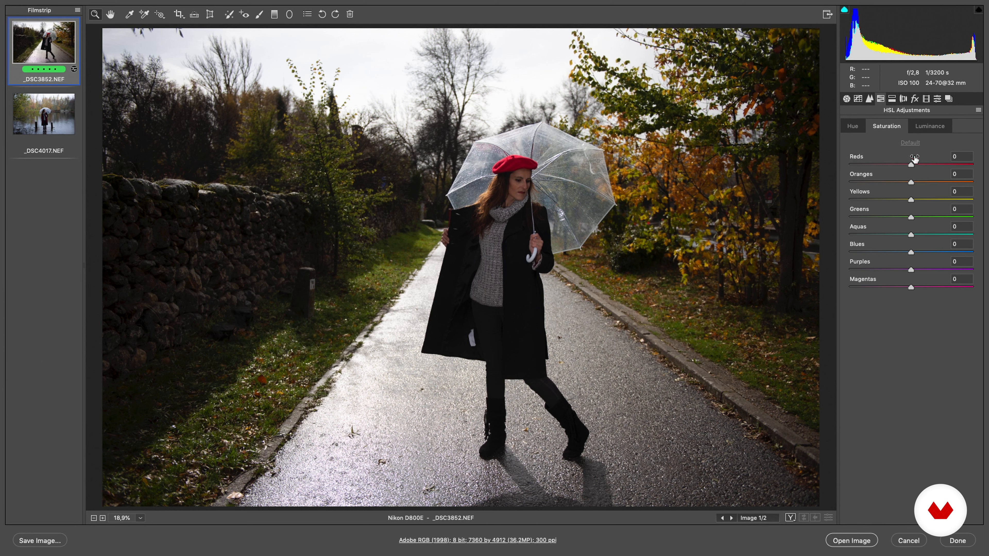
click(930, 129)
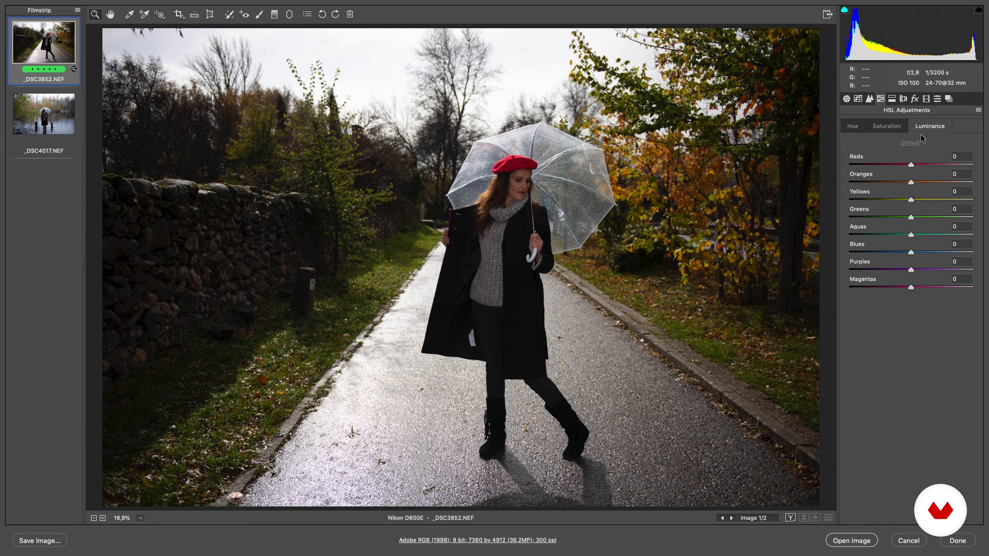
Switch to _DSC4017.NEF, try the Reds hue at +96 on the scarf, and set it to -4
click(46, 116)
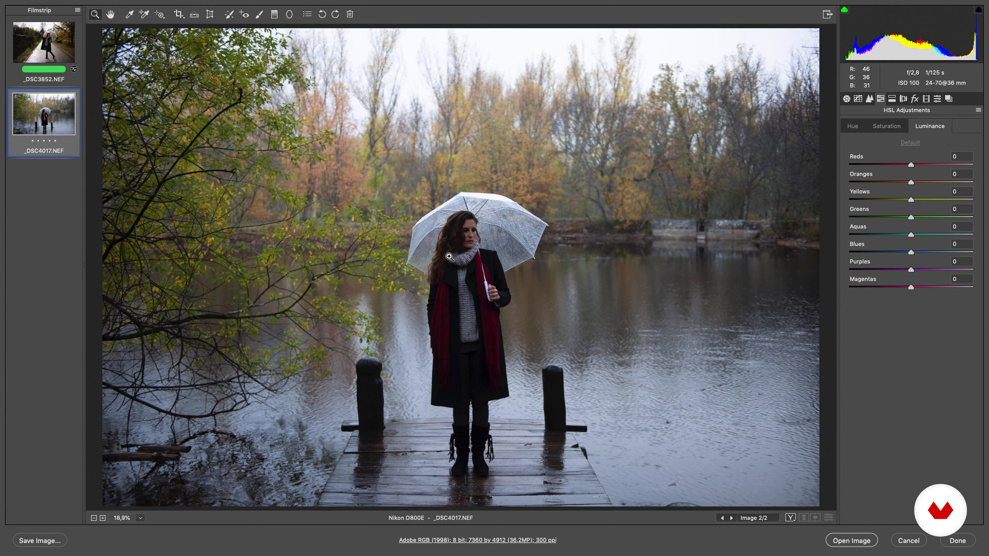
click(853, 128)
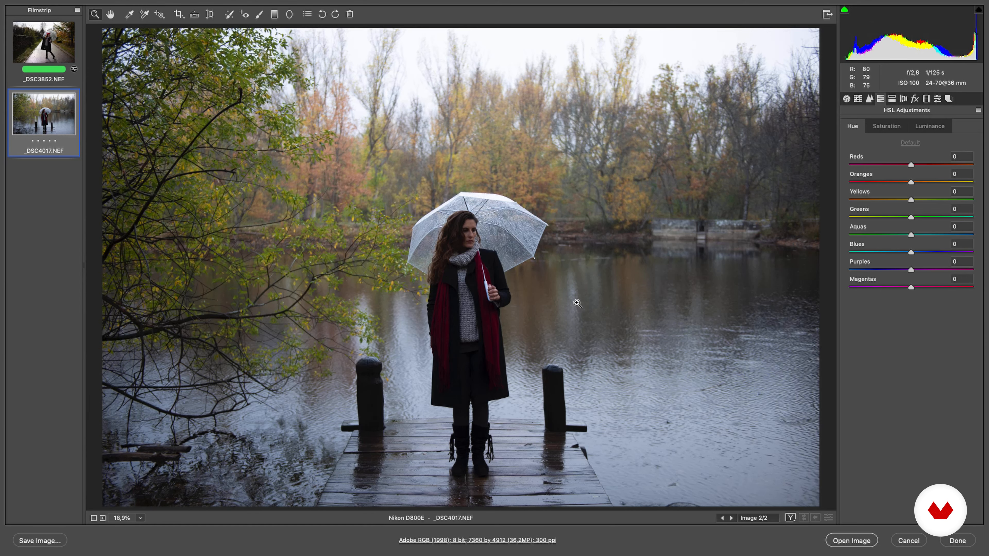
click(456, 306)
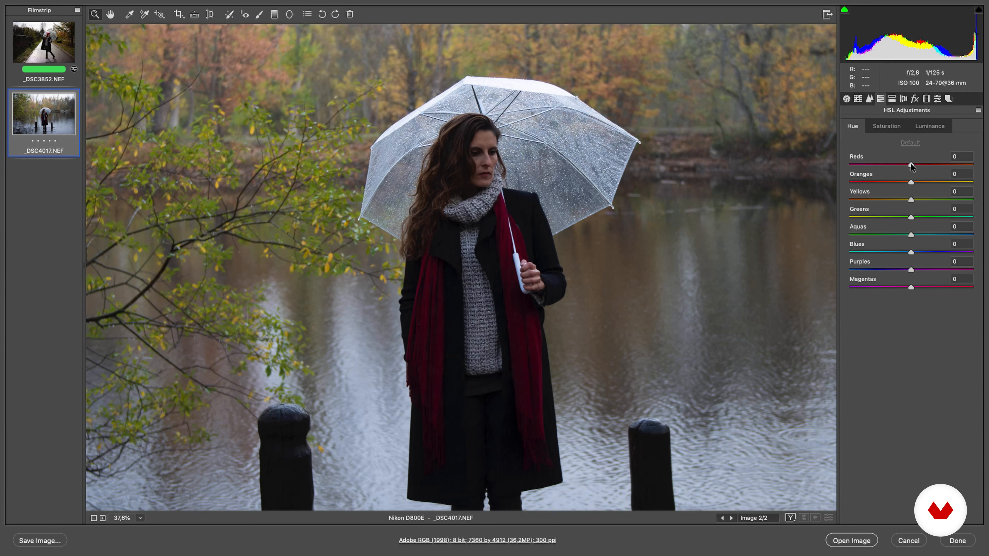
drag(911, 166, 971, 171)
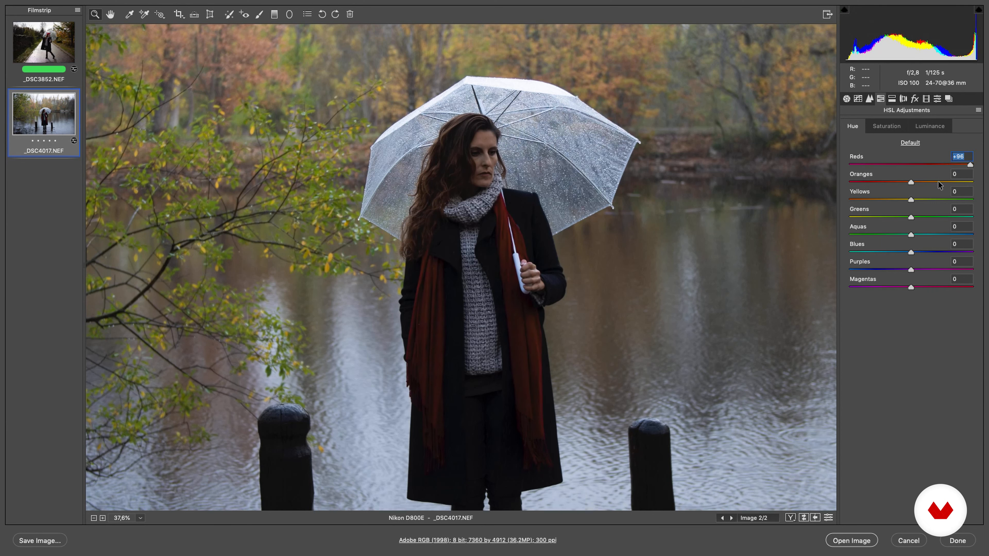
click(910, 164)
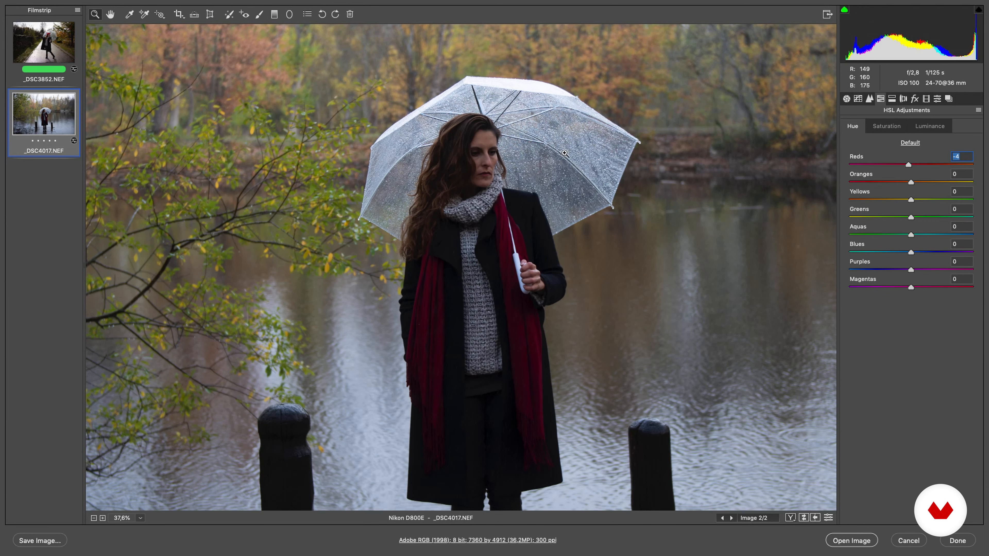
Try the Yellows hue on the foliage at +93 and at -98
drag(776, 367, 705, 328)
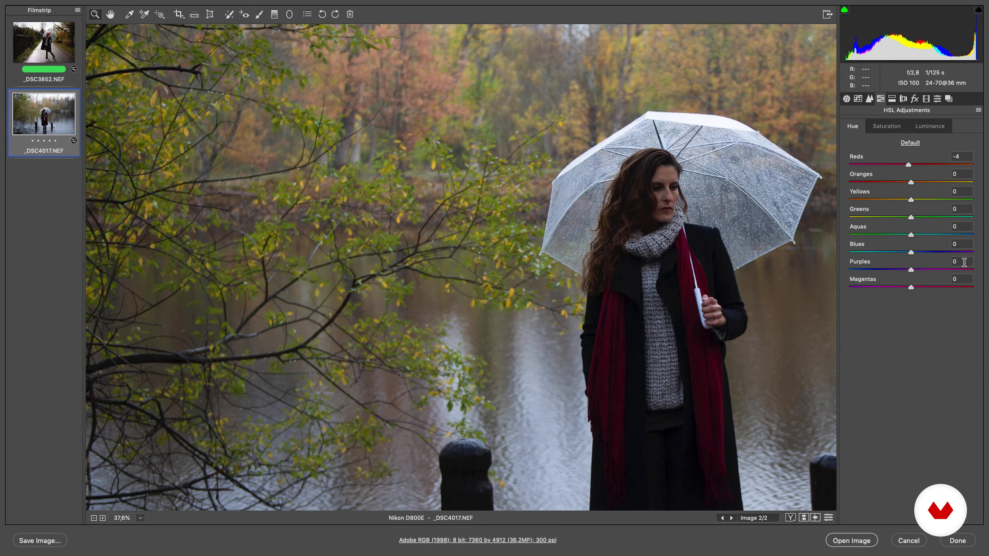
drag(912, 200, 969, 200)
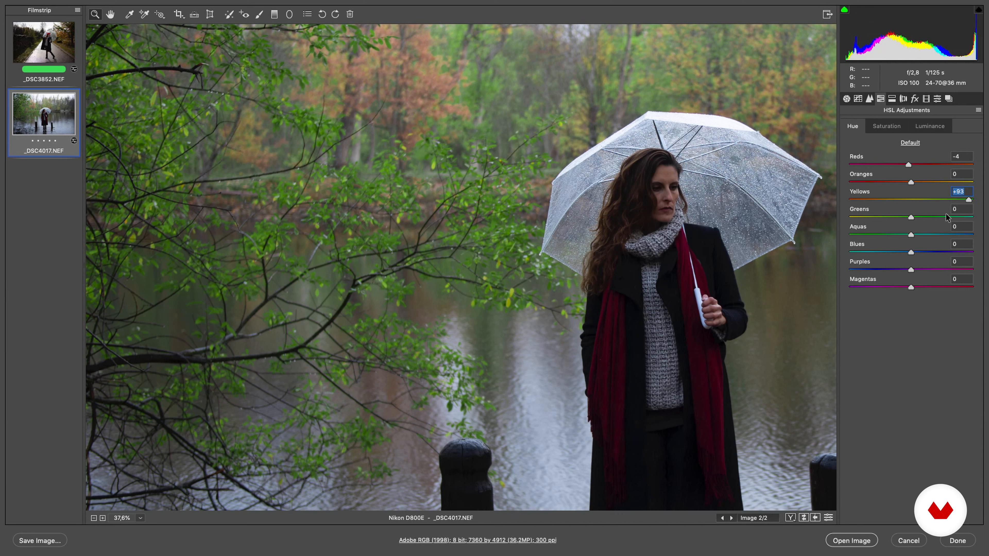
drag(970, 200, 850, 200)
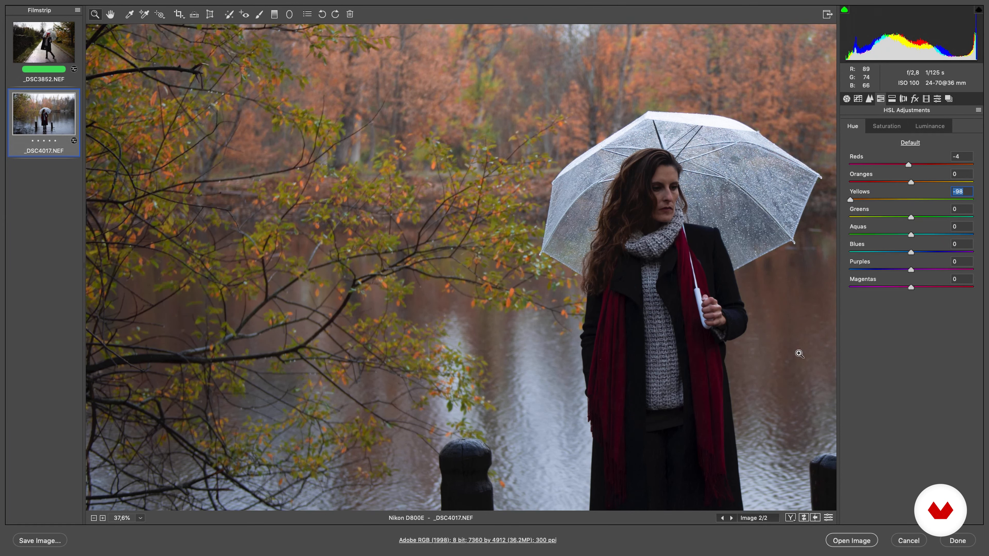
Compare the hue changes with the default settings and reset the Reds and Yellows hues to 0
click(828, 519)
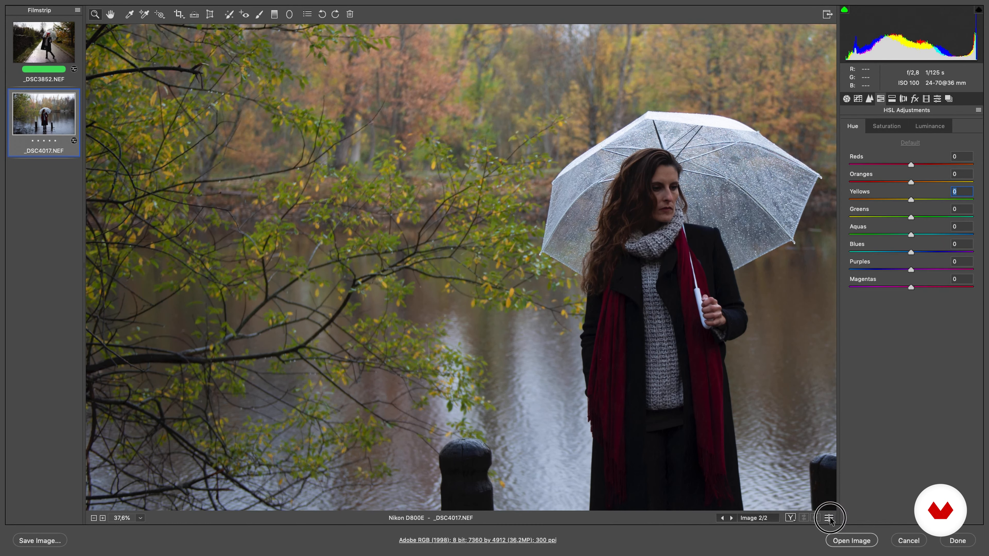
click(829, 518)
click(828, 518)
click(829, 519)
drag(851, 200, 911, 199)
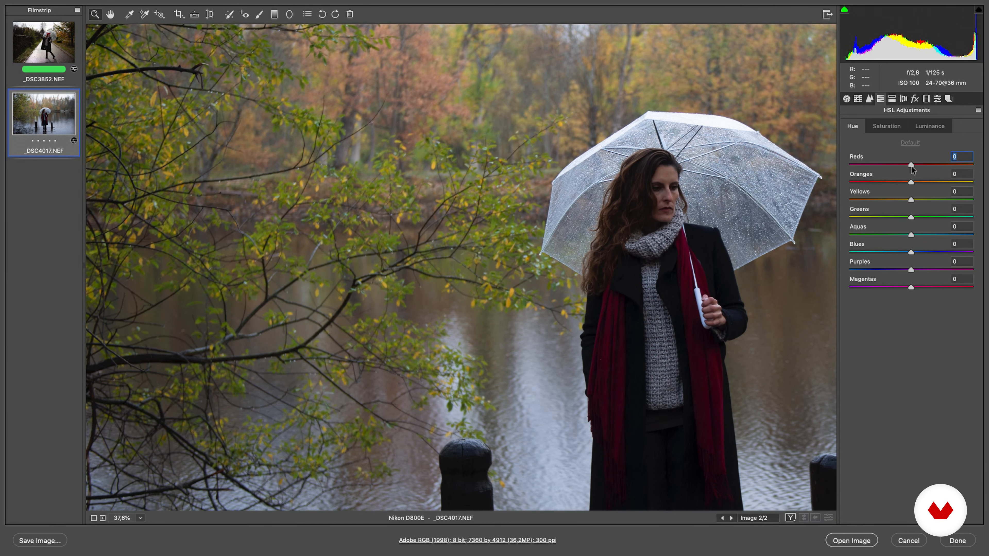
Try the Yellows saturation at +65 on the foliage and bring it back to +1
click(887, 127)
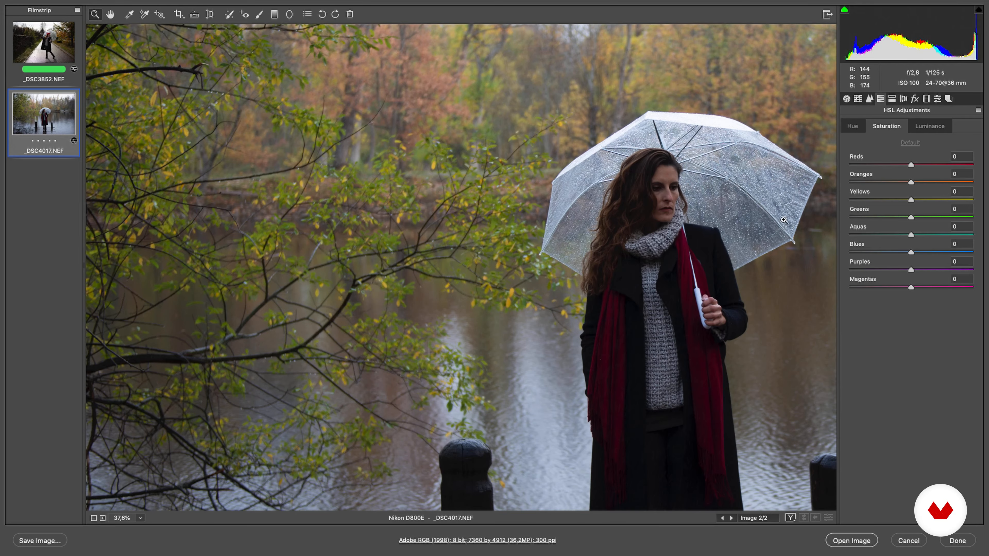
drag(592, 171, 691, 254)
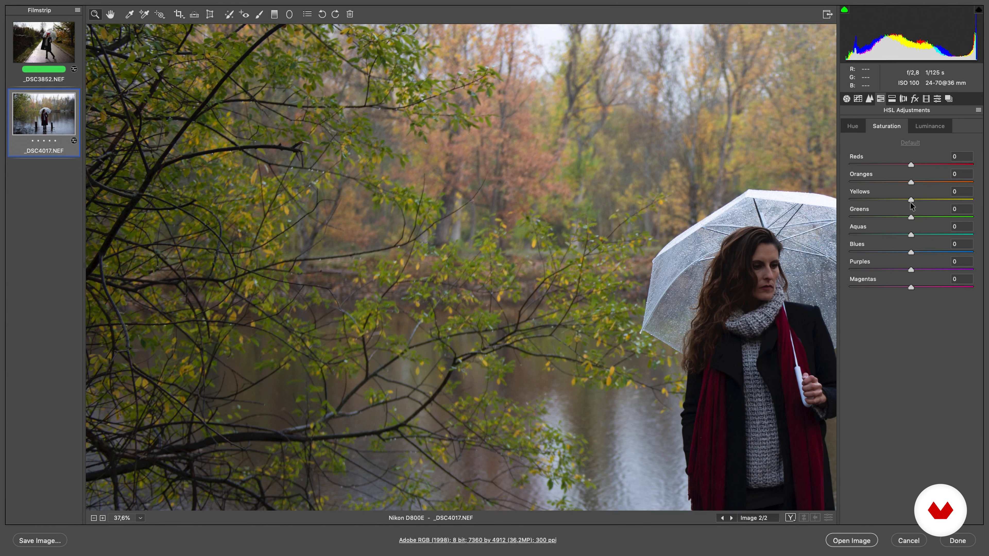
drag(911, 200, 961, 201)
drag(920, 206, 953, 200)
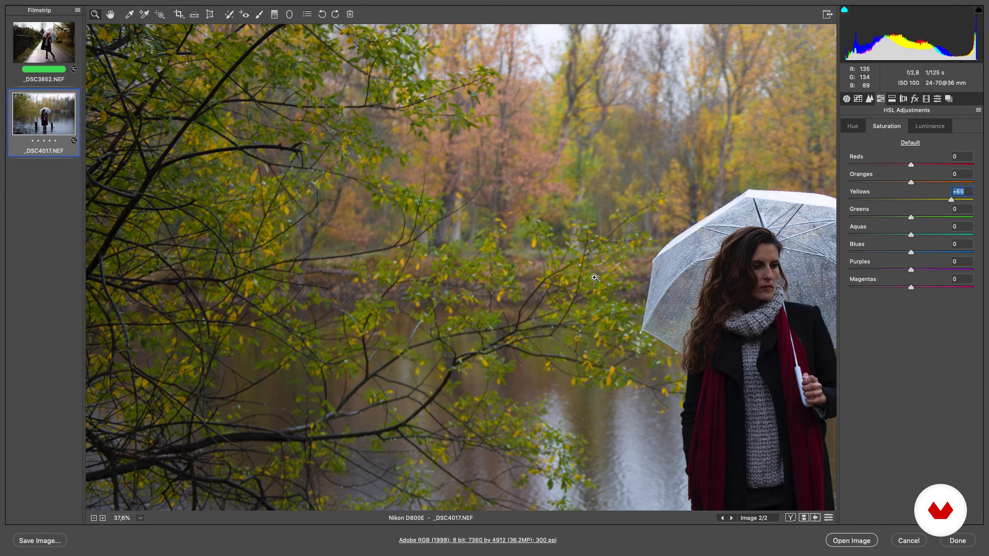
drag(765, 193, 428, 239)
drag(952, 199, 905, 203)
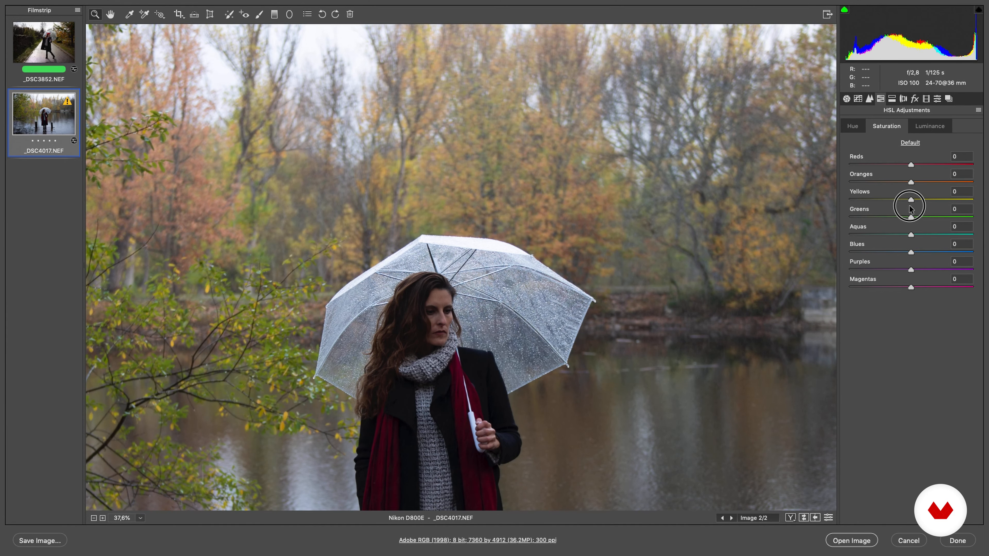
key(super+0)
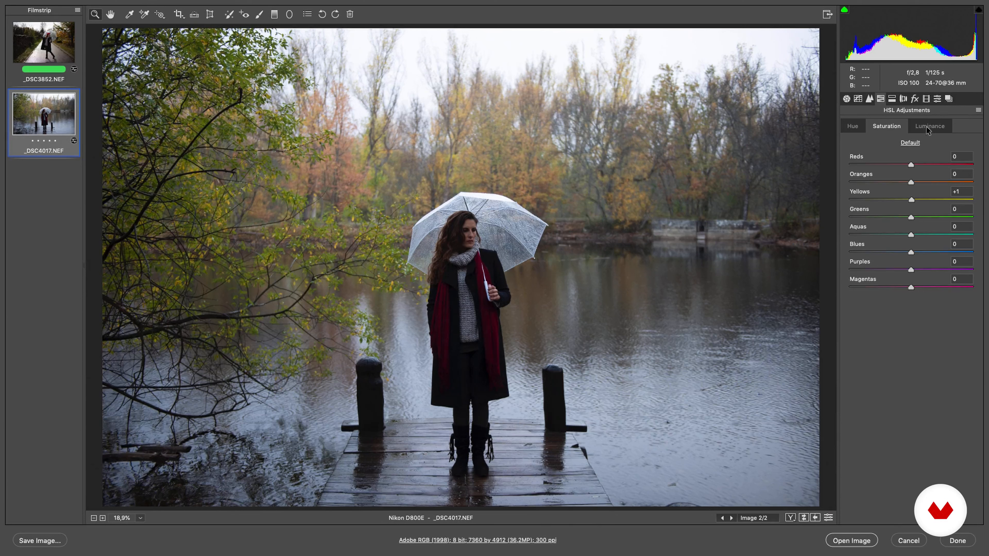
Examine the HSL luminance controls and set the saturation of Reds to -3 and Yellows to -1
click(930, 127)
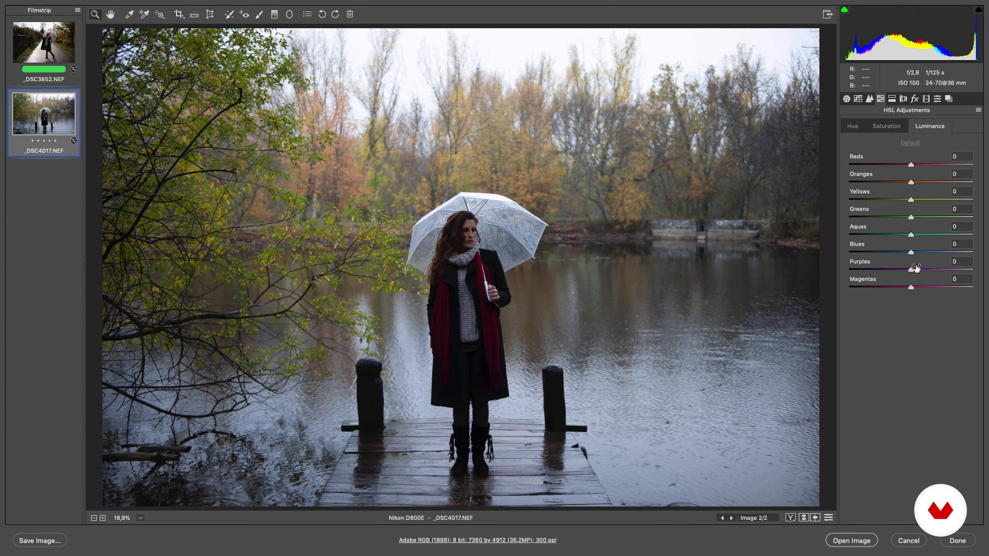
mouse_move(911, 165)
mouse_down()
mouse_move(951, 166)
mouse_move(897, 168)
mouse_move(919, 168)
mouse_move(909, 168)
mouse_up()
mouse_move(911, 218)
mouse_down()
mouse_move(938, 225)
mouse_move(911, 220)
mouse_move(960, 200)
mouse_move(894, 199)
mouse_move(960, 200)
mouse_move(910, 200)
mouse_up()
mouse_move(910, 201)
mouse_down()
mouse_move(879, 206)
mouse_move(961, 201)
mouse_move(846, 204)
mouse_move(986, 209)
mouse_move(849, 199)
mouse_move(943, 207)
mouse_move(884, 212)
mouse_move(911, 211)
mouse_up()
click(890, 125)
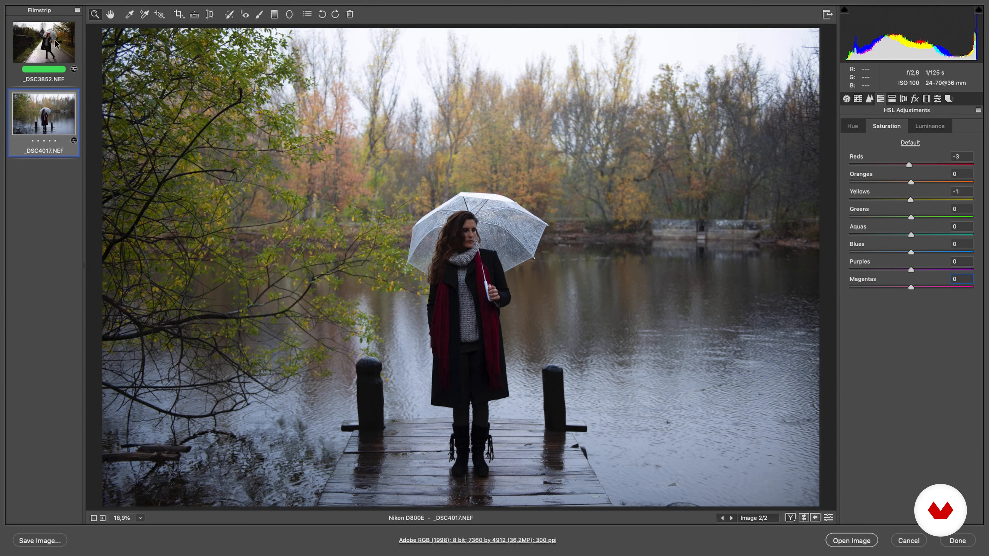
Switch to _DSC3852.NEF and split-tone its highlights with hue 41 and saturation 41
click(54, 44)
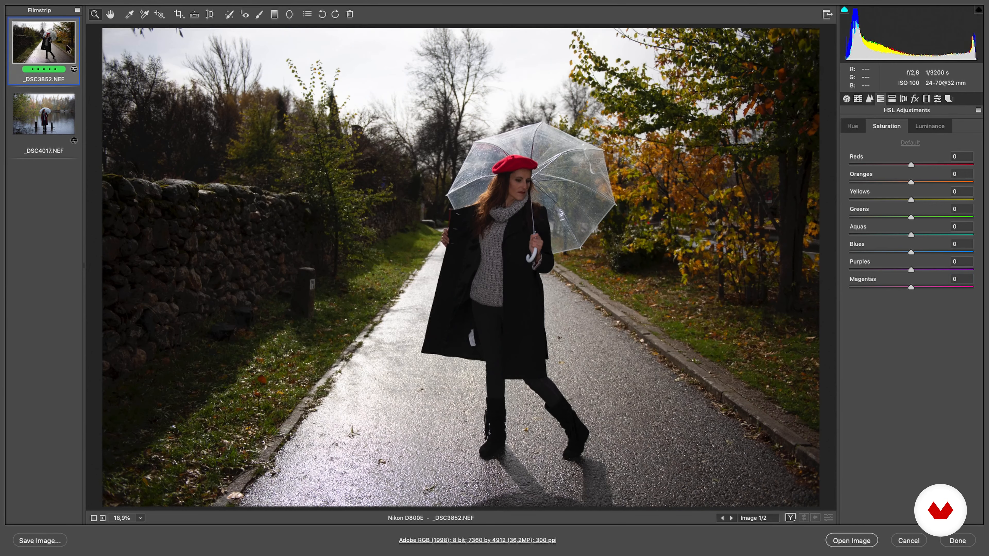
click(892, 99)
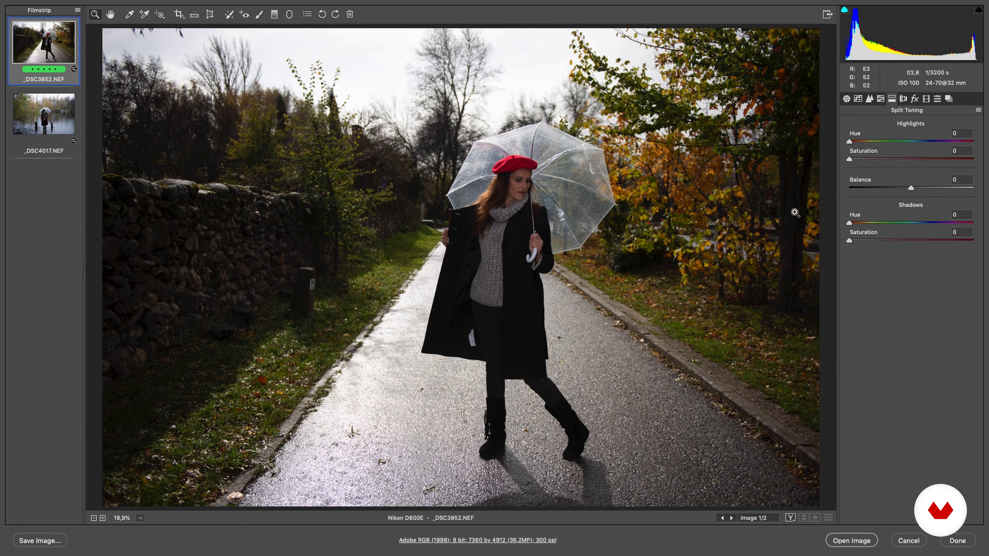
mouse_move(847, 145)
mouse_down()
mouse_move(967, 143)
mouse_move(862, 149)
mouse_up()
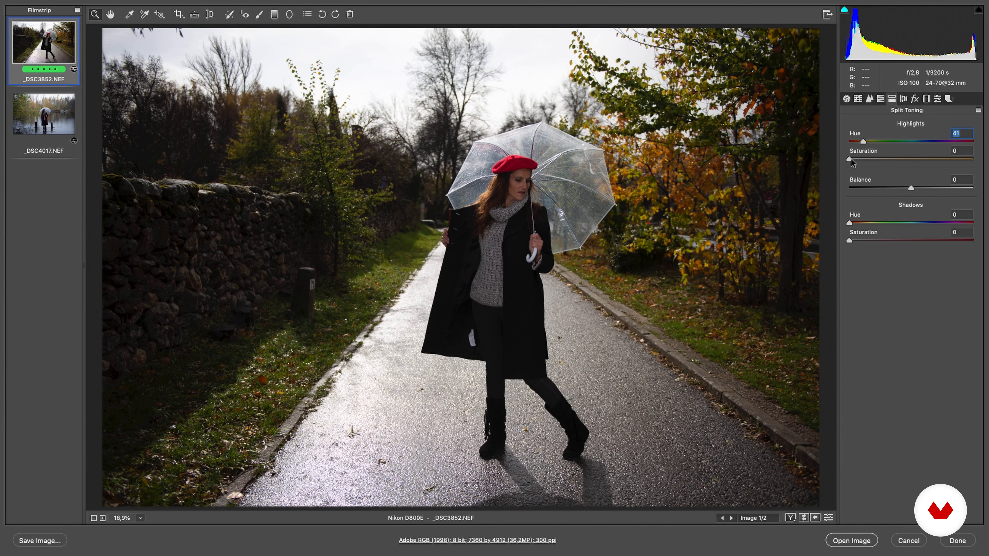
drag(850, 159, 899, 160)
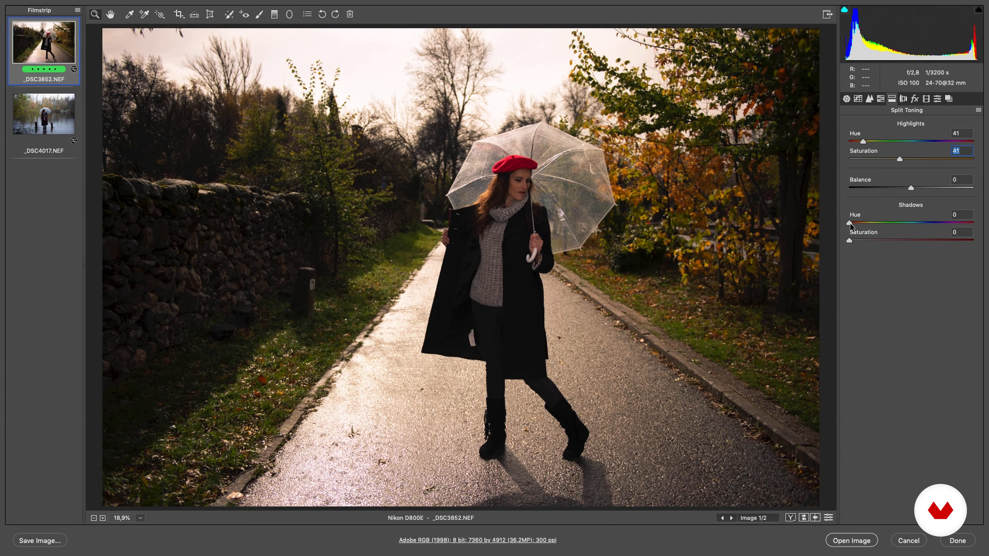
Split-tone the shadows with hue 222 and saturation 40, and compare the toning with the default settings
drag(851, 222, 927, 223)
drag(854, 240, 900, 240)
click(828, 518)
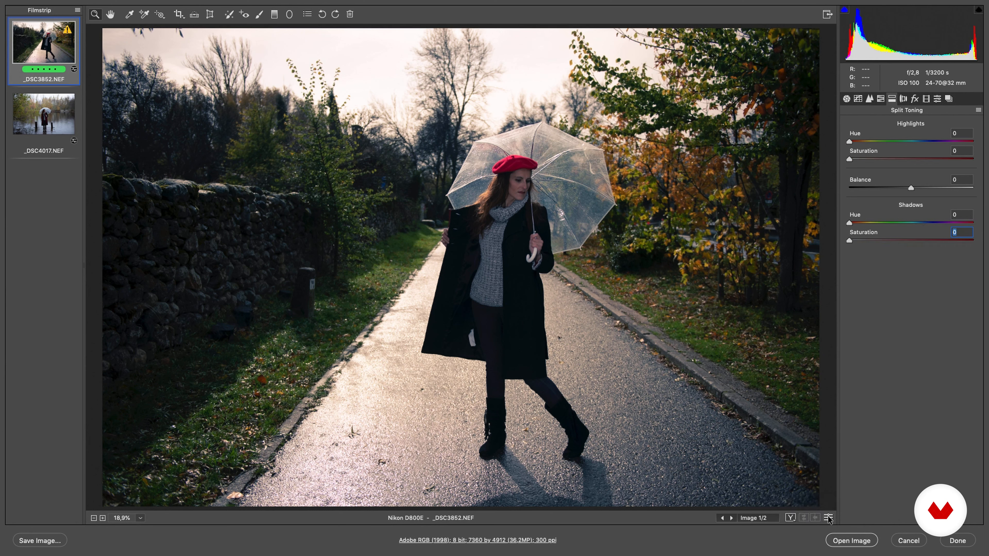
click(829, 519)
click(829, 519)
click(829, 519)
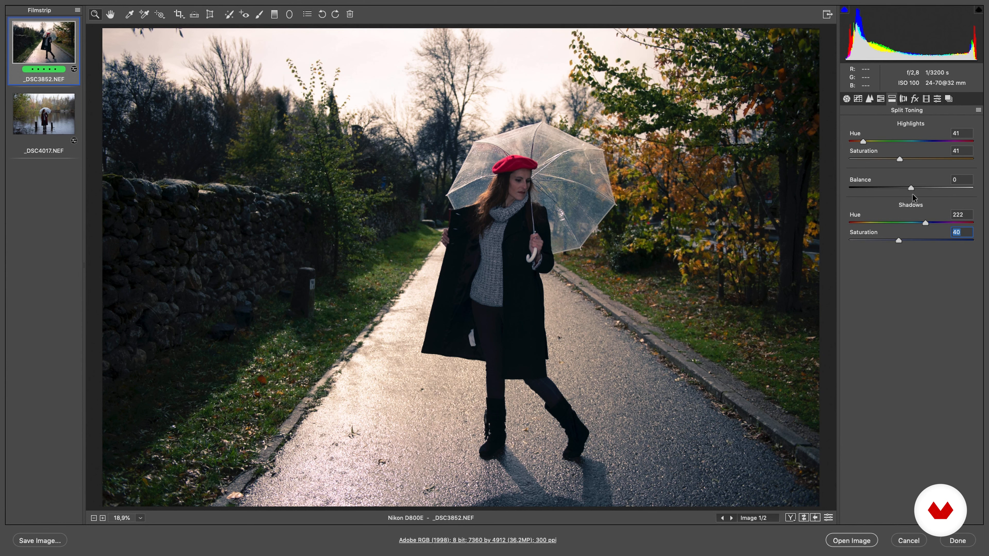
Set the split-toning balance to -68
drag(911, 189, 869, 192)
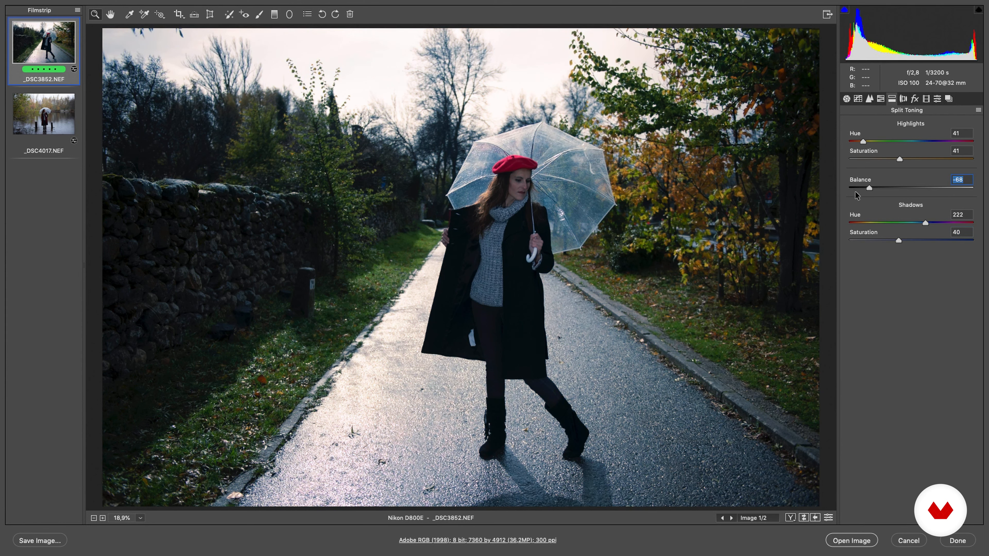